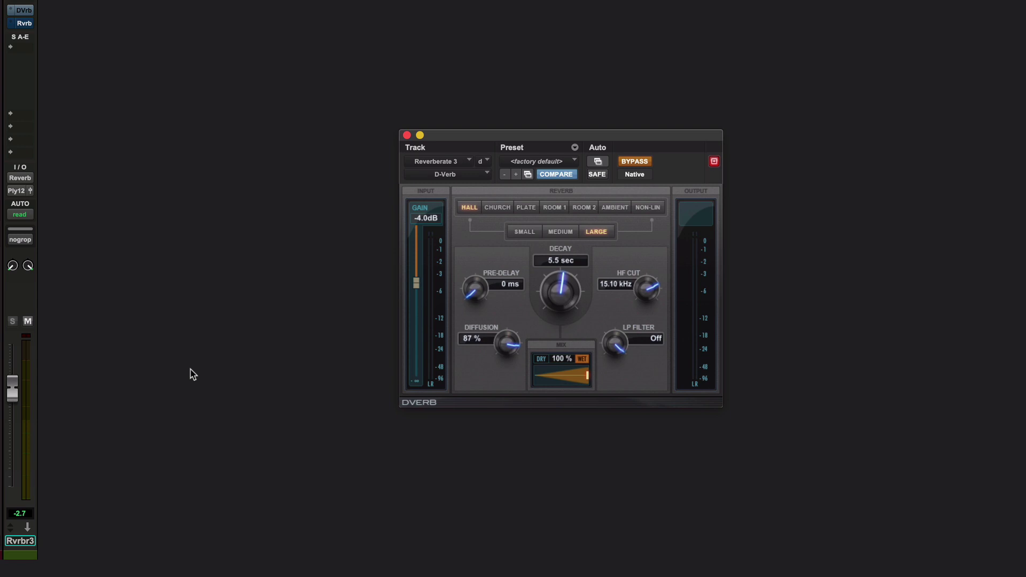
Step: Audition D-Verb, set the reverb track level to about -1.1 dB, and bypass D-Verb again
click(634, 163)
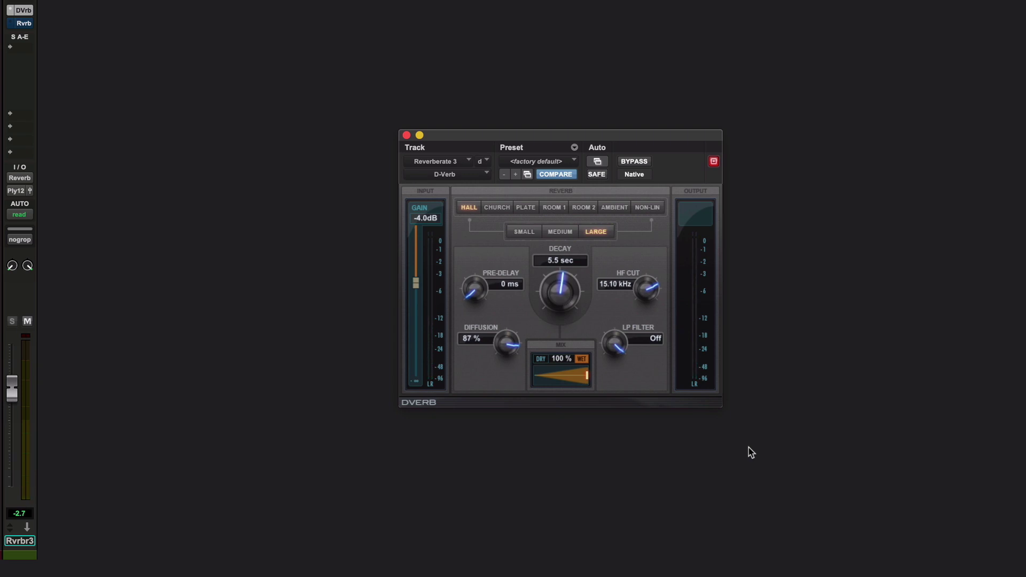
drag(12, 389, 14, 309)
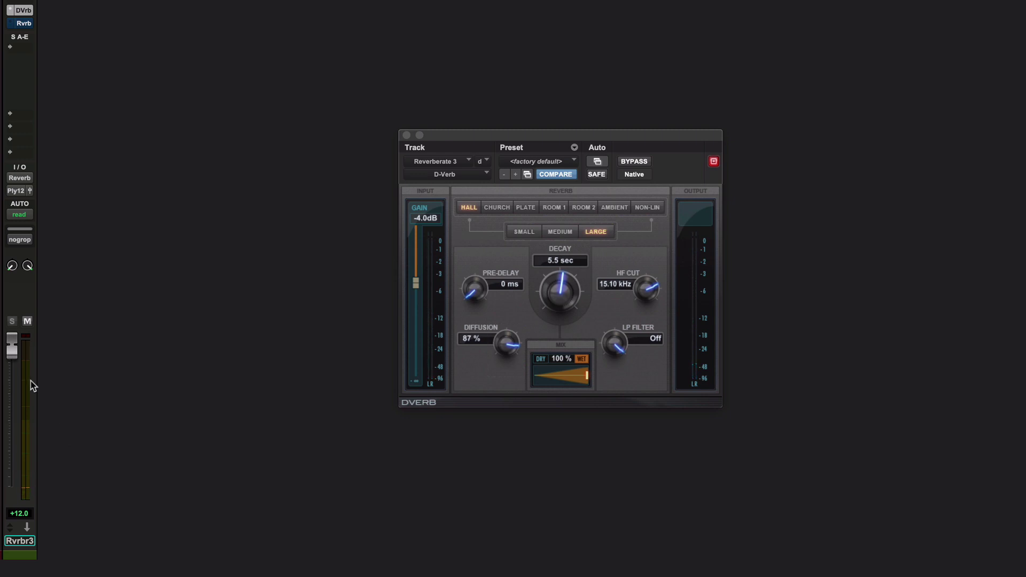
drag(14, 353, 15, 392)
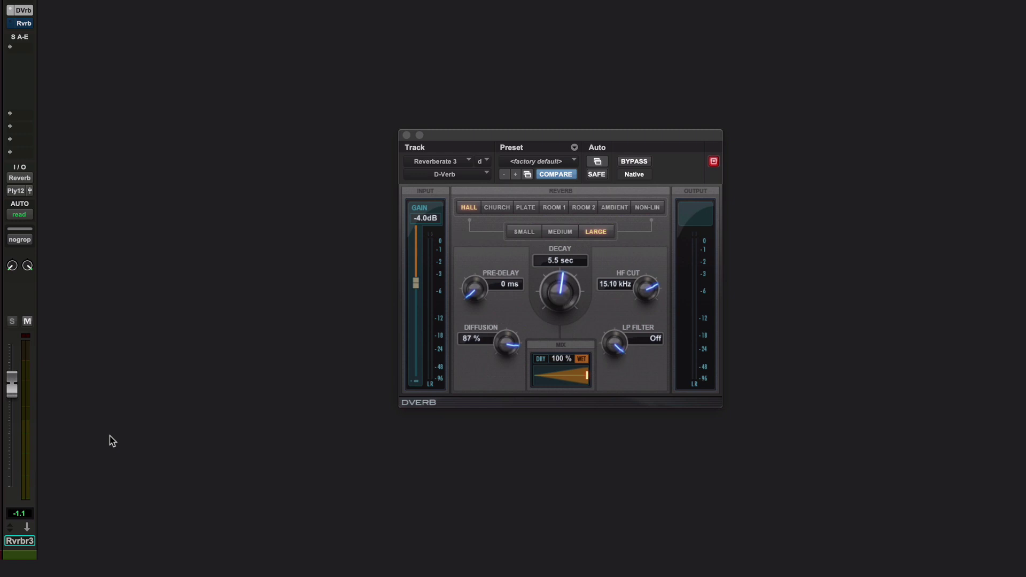
click(633, 162)
click(23, 25)
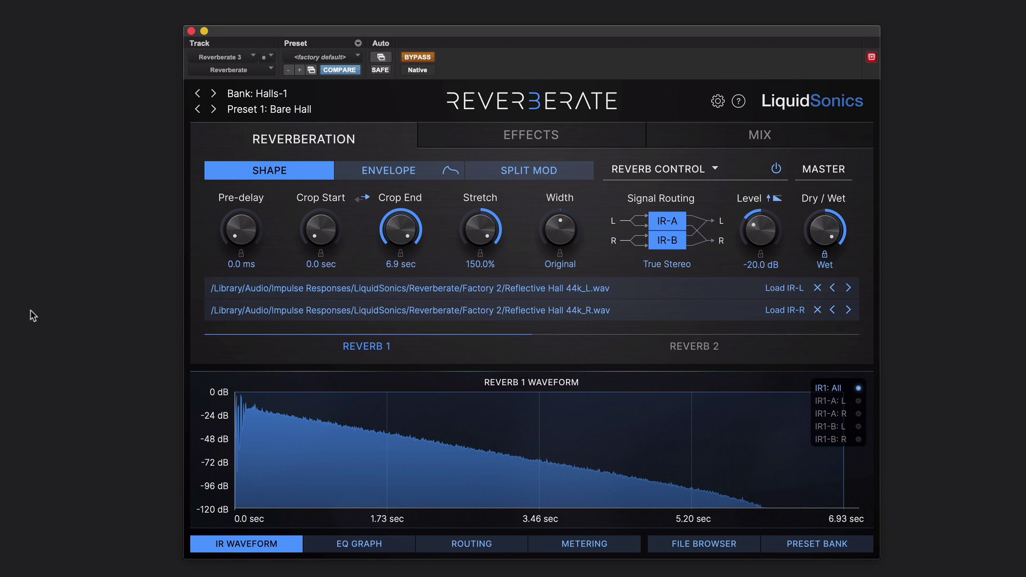
Step: Show Reverberate's Split Mod page for Reverb 1
click(538, 175)
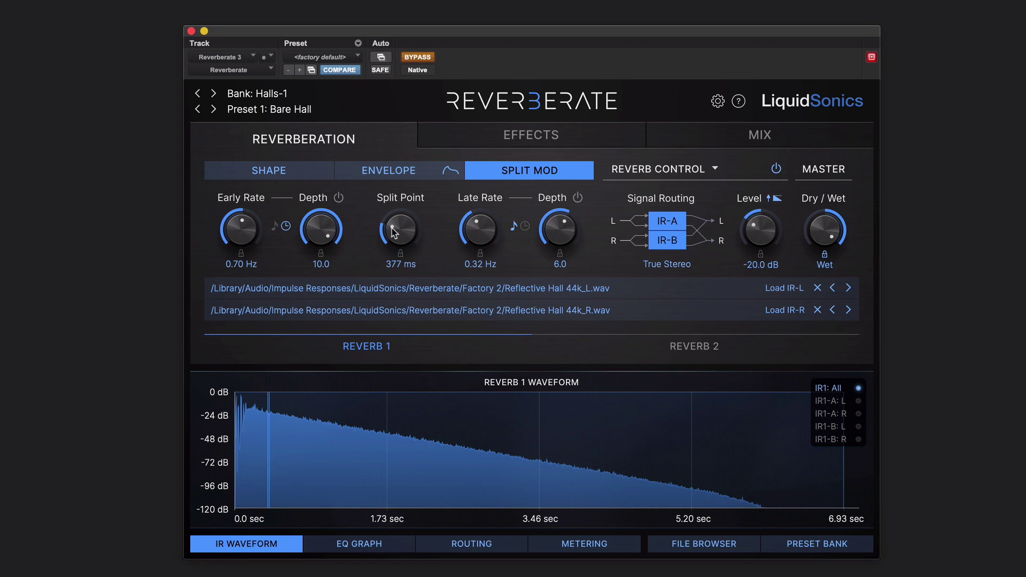
Step: Set the split point to 357 ms, activate Reverberate, mute early depth and enable late depth
mouse_move(396, 233)
mouse_down()
mouse_move(402, 216)
mouse_move(401, 244)
mouse_move(402, 233)
mouse_up()
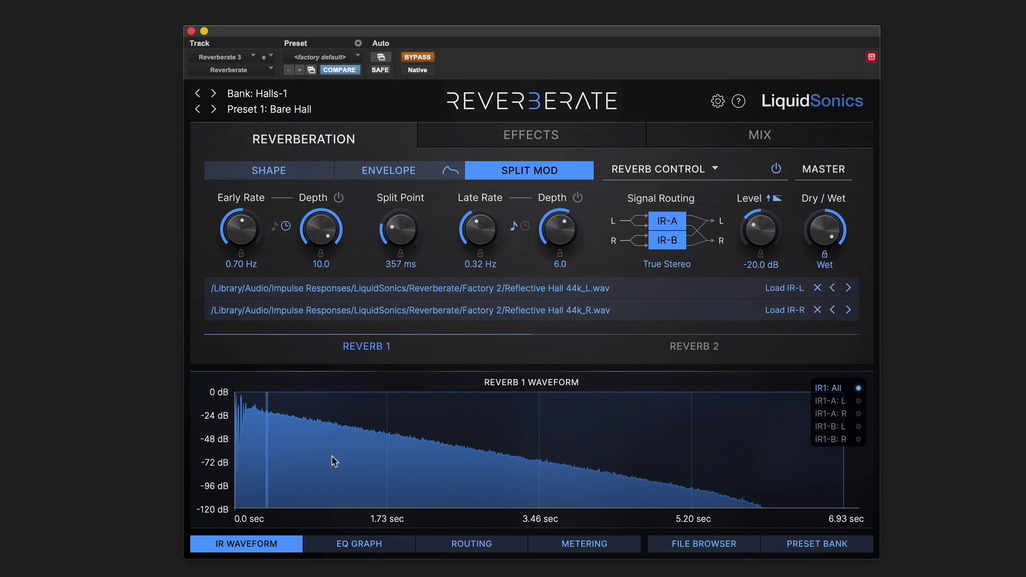
click(418, 57)
click(277, 228)
click(286, 226)
click(339, 198)
click(576, 198)
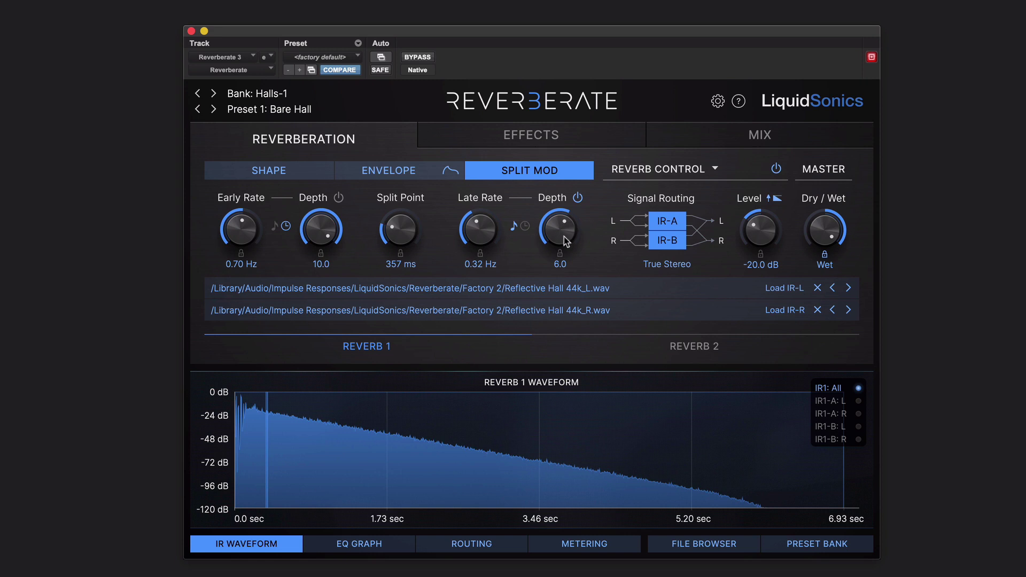
Step: Set the late modulation to 0.40 Hz at depth 4.5
drag(568, 241, 557, 139)
drag(482, 227, 482, 163)
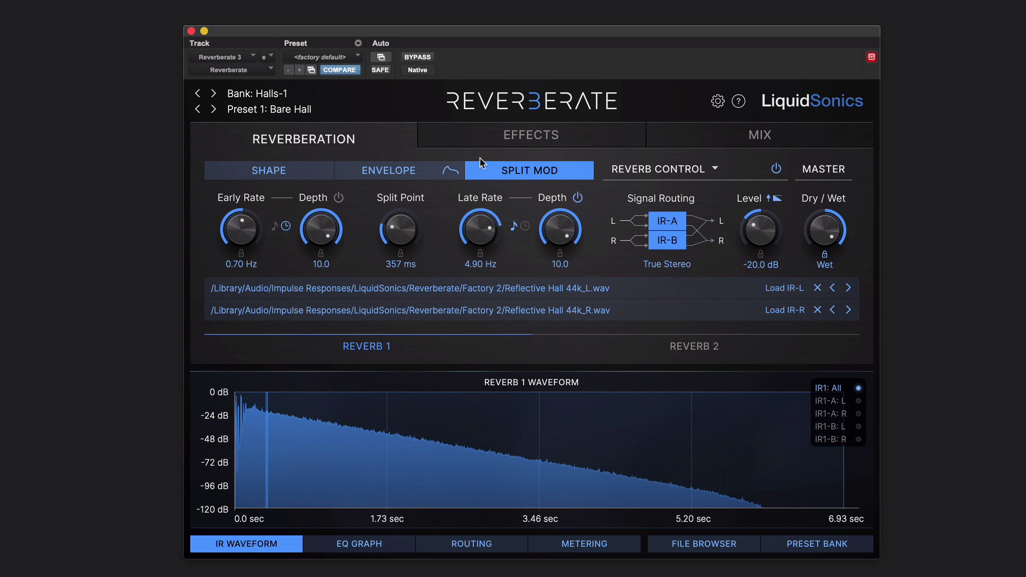
drag(484, 235, 503, 225)
drag(485, 229, 496, 283)
mouse_move(562, 230)
mouse_down()
mouse_move(567, 290)
mouse_move(568, 248)
mouse_up()
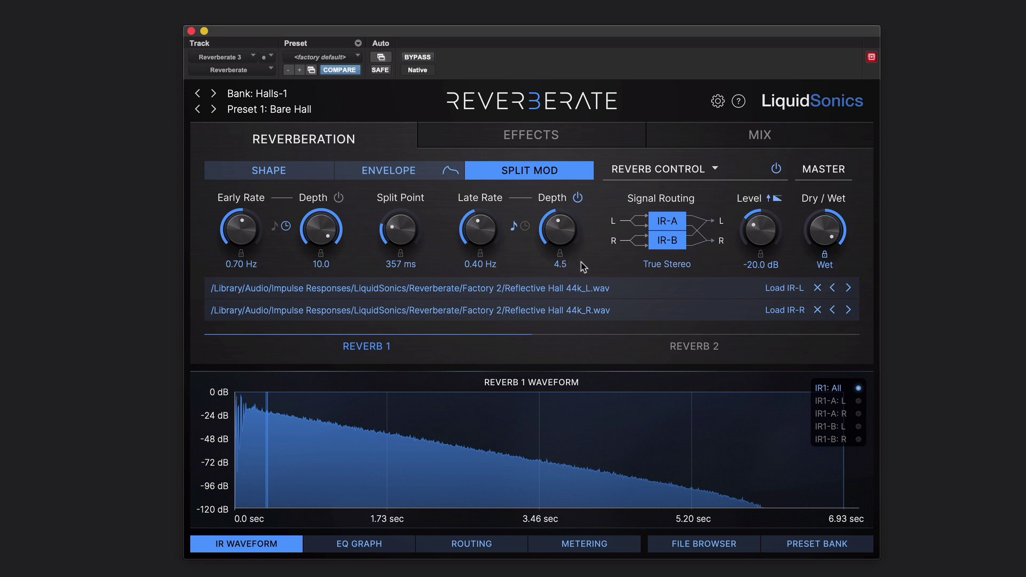
Step: Re-enable early depth and set the early modulation to 0.60 Hz at depth 7.5
click(338, 197)
drag(324, 233, 327, 281)
drag(238, 238, 240, 244)
Step: Switch off the Reverb 1 chorus on the Effects page and bring up the Delay settings
click(538, 136)
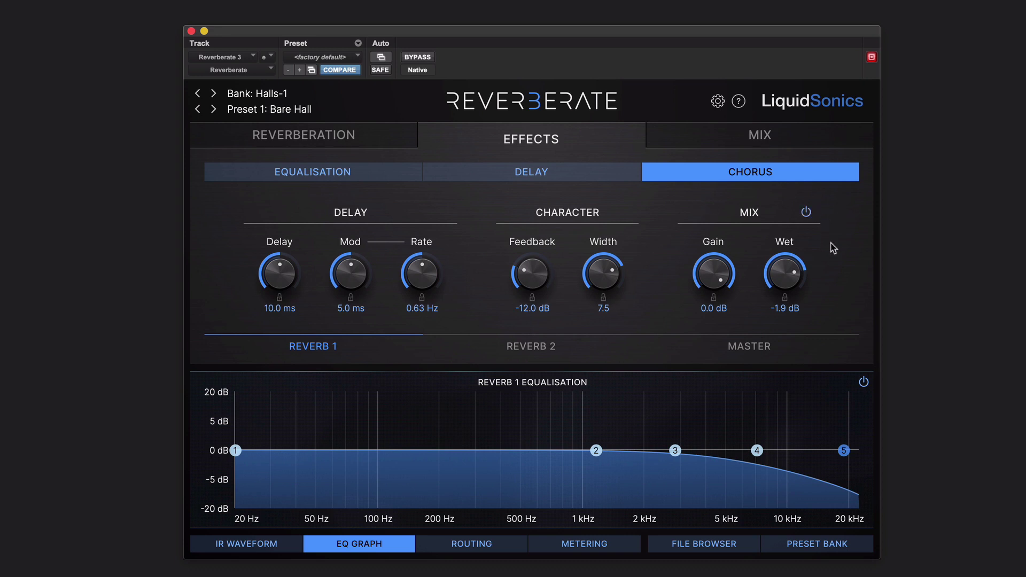
click(806, 212)
click(532, 176)
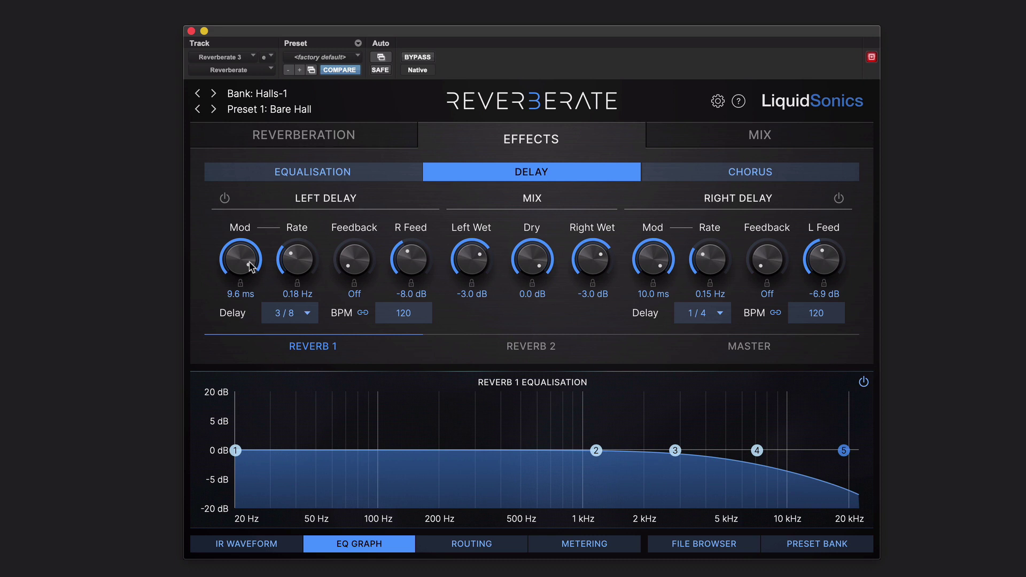
Step: Enable both delays, with the left delay modulation rate at 2.26 Hz and the right at 4.13 Hz
click(224, 199)
click(838, 198)
drag(303, 258, 305, 208)
drag(717, 271, 709, 180)
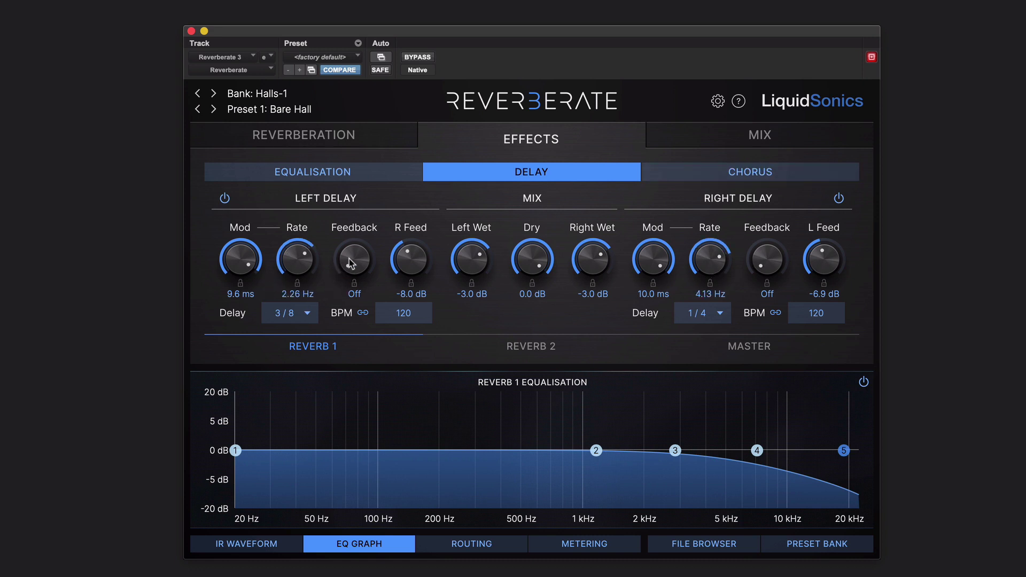
Step: Try feedback on both delays, reset both to Off, and show the master EQ bands
drag(352, 263, 358, 182)
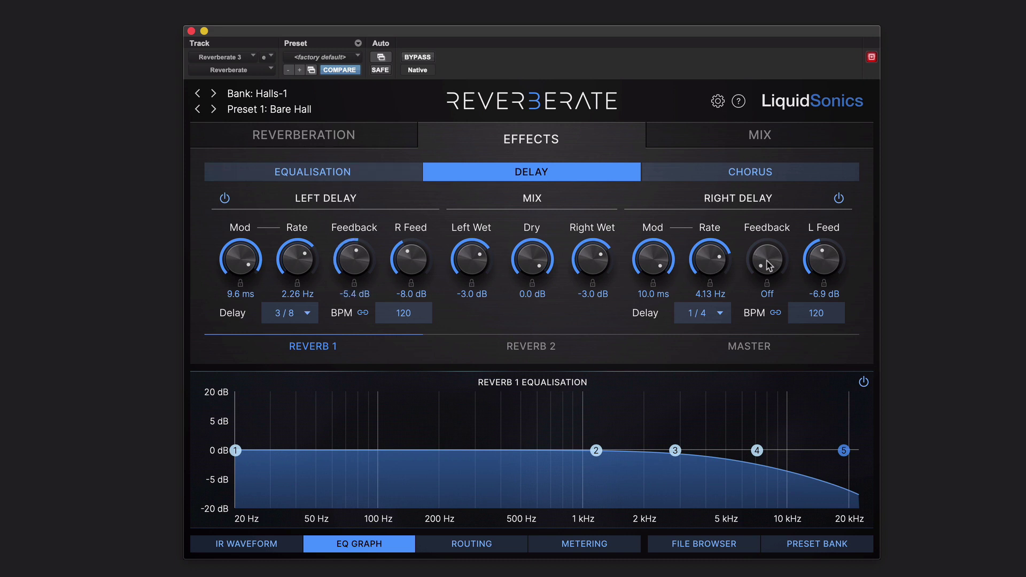
mouse_move(768, 264)
mouse_down()
mouse_move(770, 177)
mouse_move(770, 272)
mouse_up()
alt+click(766, 263)
alt+click(347, 260)
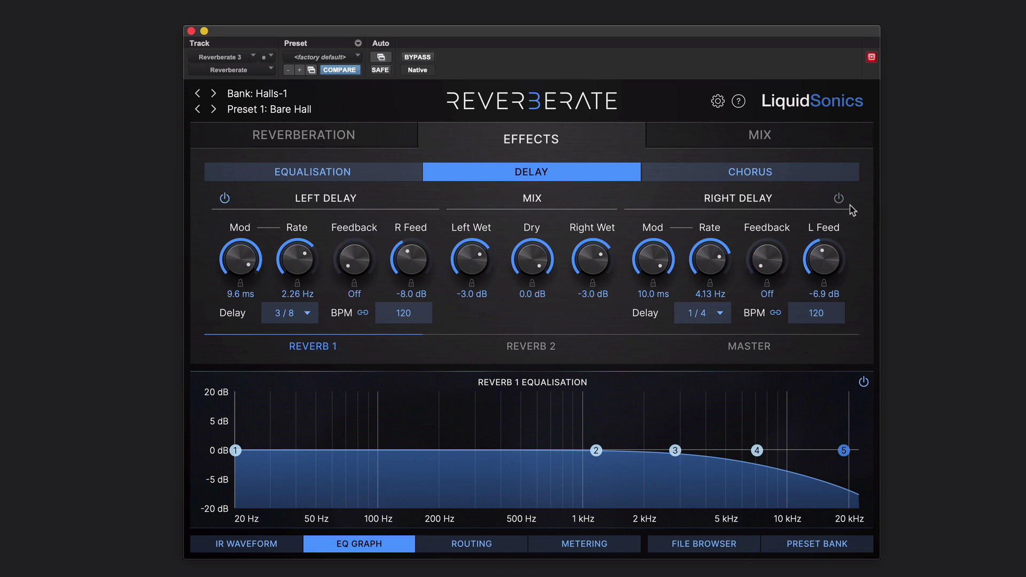
click(352, 177)
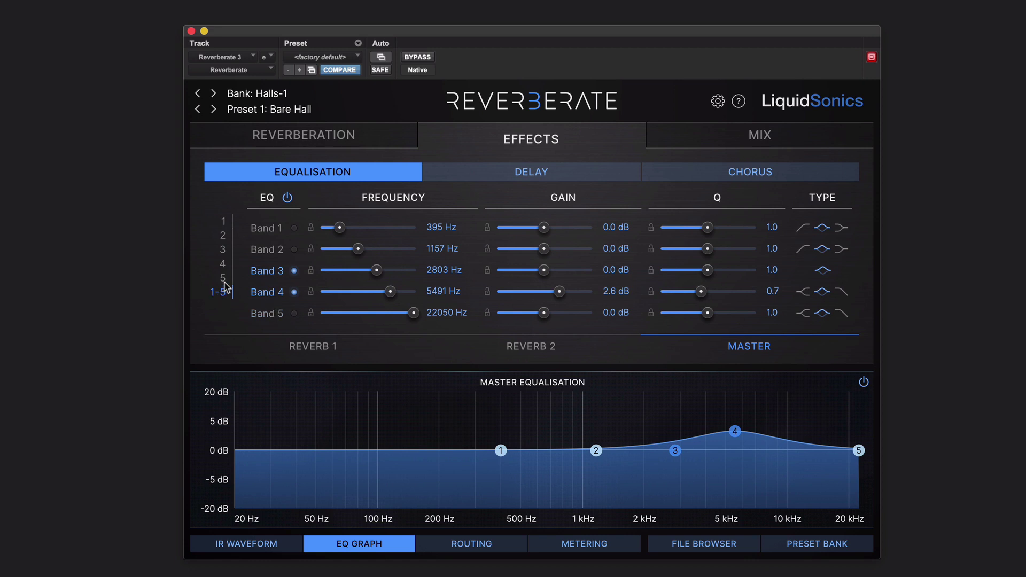
Step: Widen master EQ band 4's LFO 1 frequency modulation to ±769 Hz, then view the Reverb 1 EQ
click(223, 266)
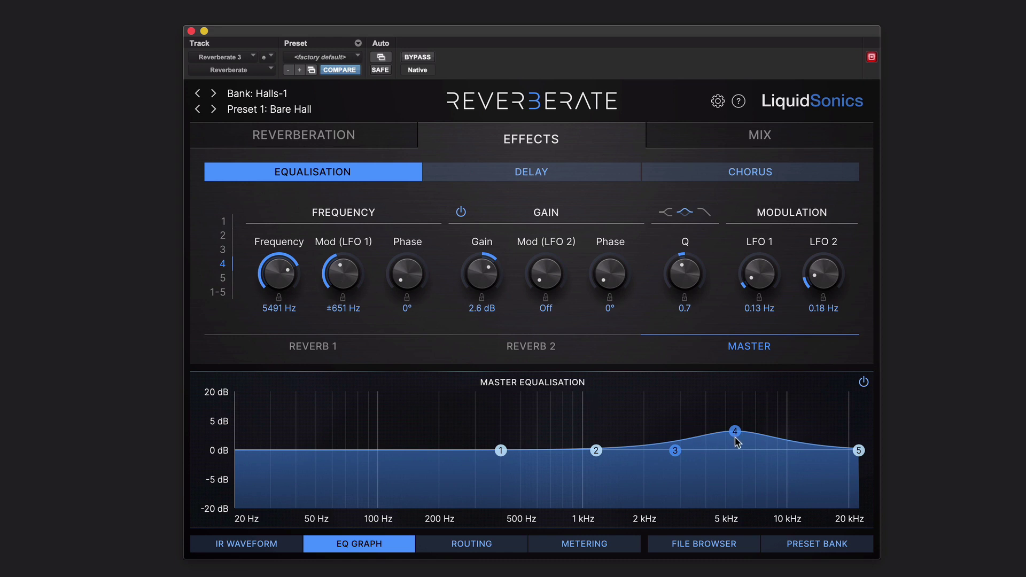
drag(337, 278, 344, 269)
click(421, 351)
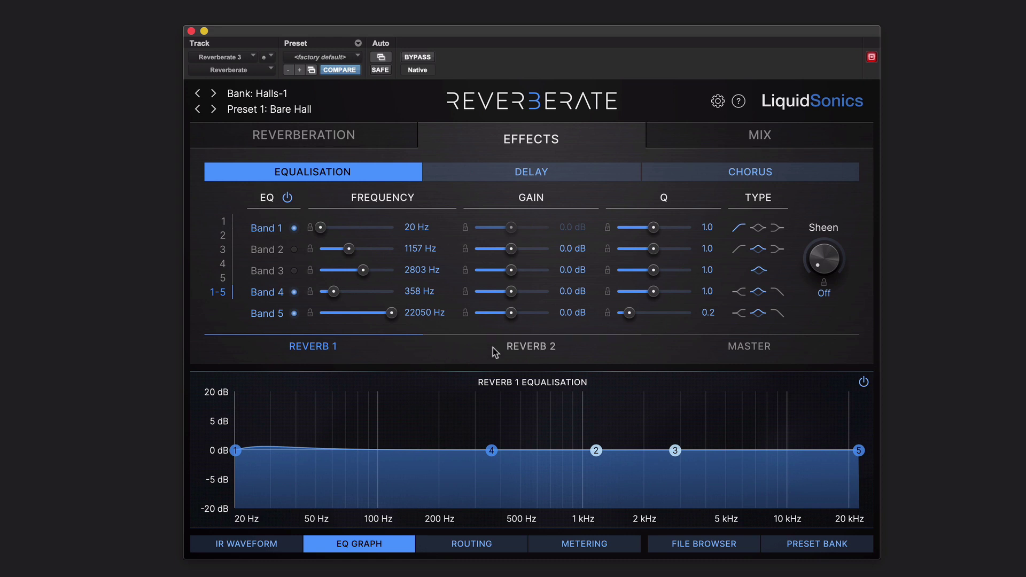
Step: Switch from the Reverb 2 EQ back to Reverb 1, then step through bands 5, 4 and 3 to band 1's details
click(523, 347)
click(309, 348)
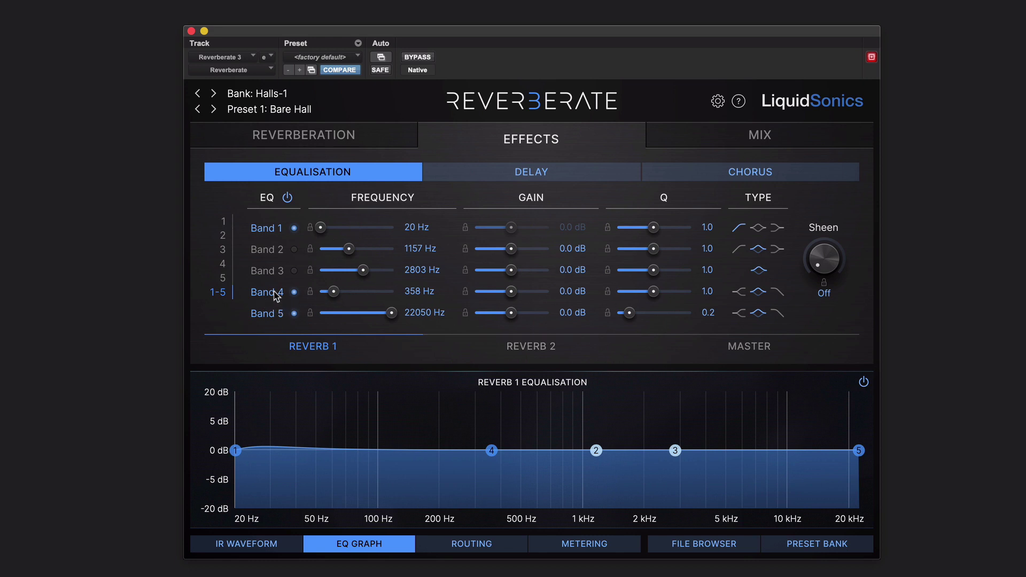
click(224, 277)
click(222, 263)
click(223, 250)
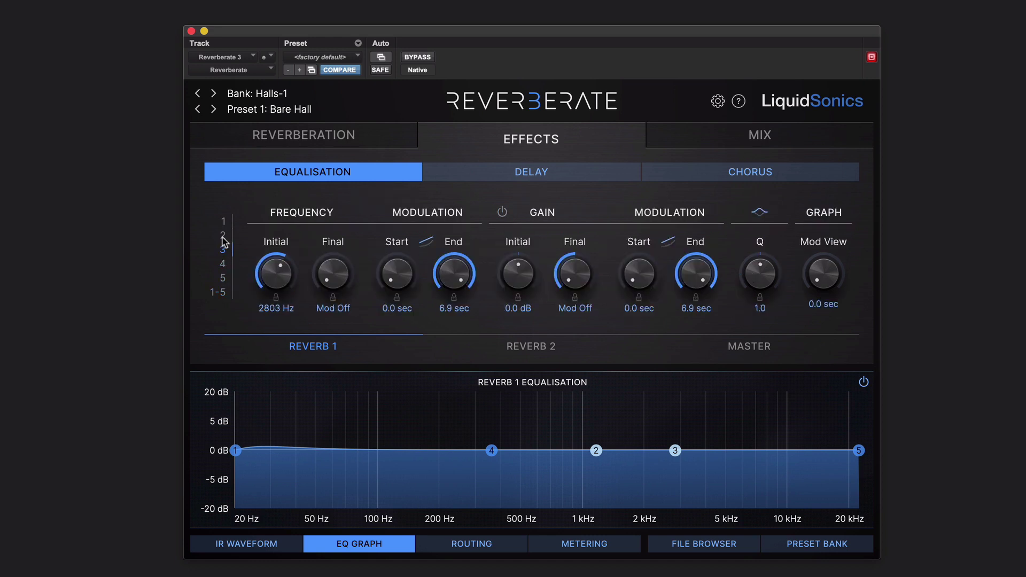
click(223, 221)
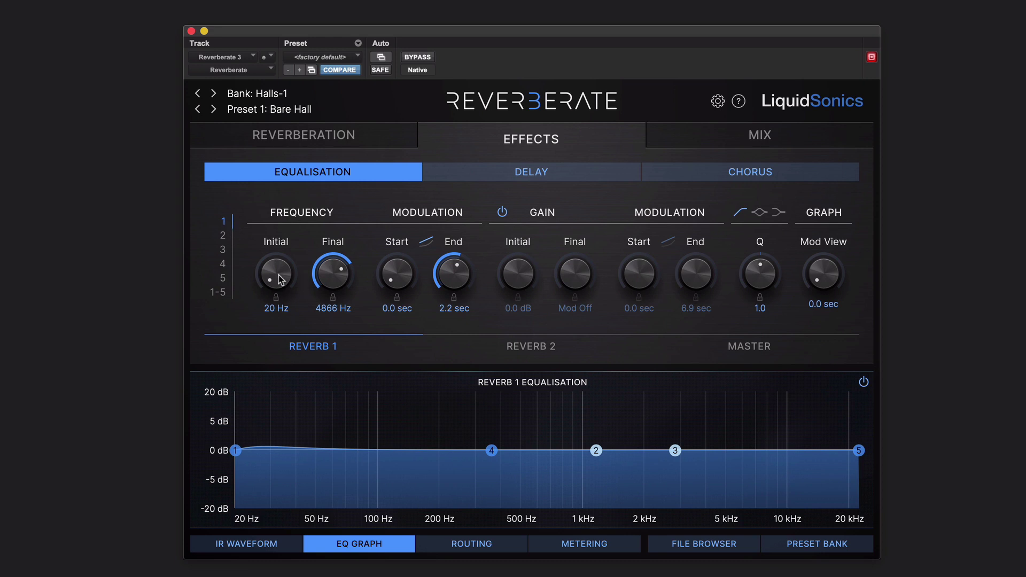
Step: End band 1's 20–4866 Hz frequency sweep at 1.9 sec and preview the curve with Mod View
drag(280, 279, 286, 302)
drag(454, 276, 455, 293)
drag(827, 288, 833, 315)
drag(830, 290, 829, 283)
drag(827, 281, 835, 308)
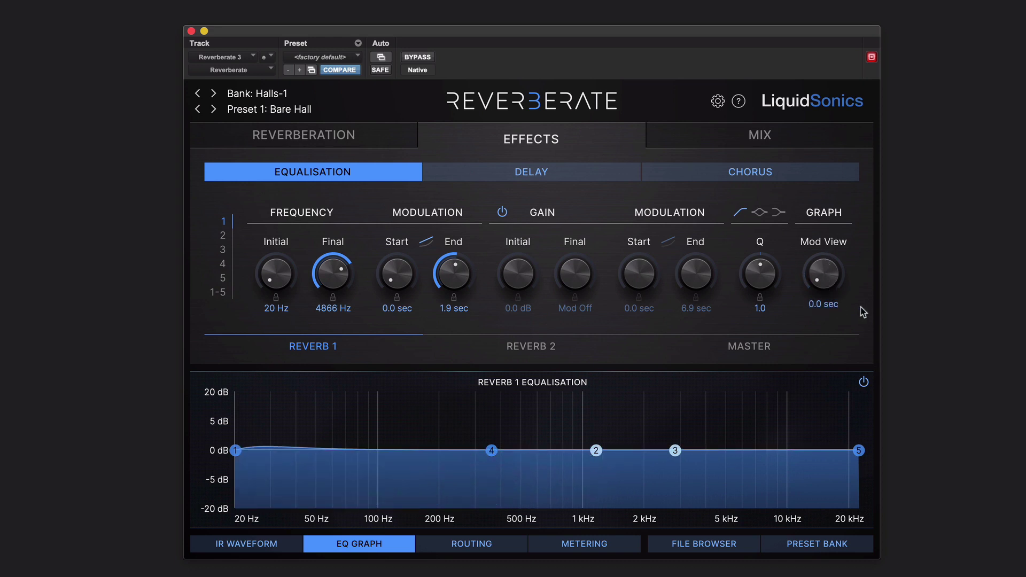